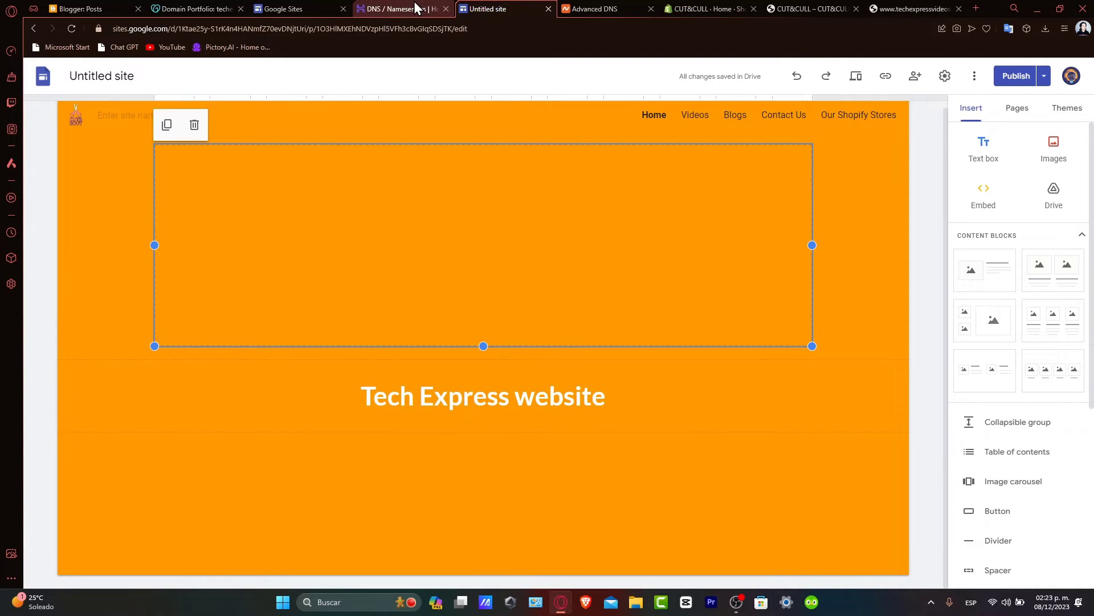
# - Visit GoDaddy's general DNS Management page, then return to techexpress.ltd's DNS records list
pyautogui.click(204, 8)
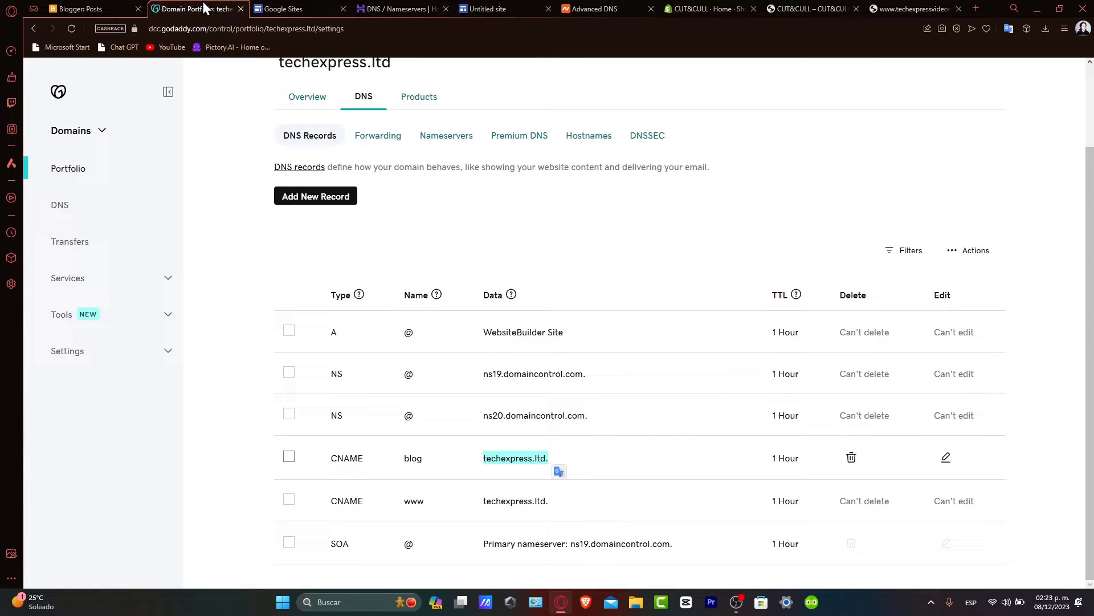
pyautogui.scroll(2, 674, 257)
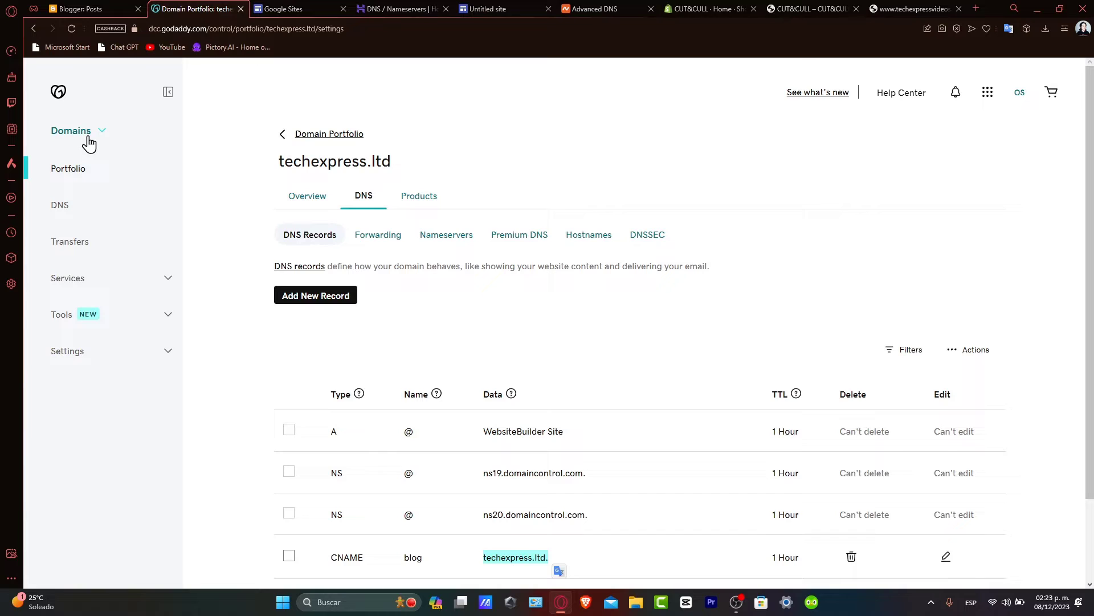
pyautogui.click(60, 206)
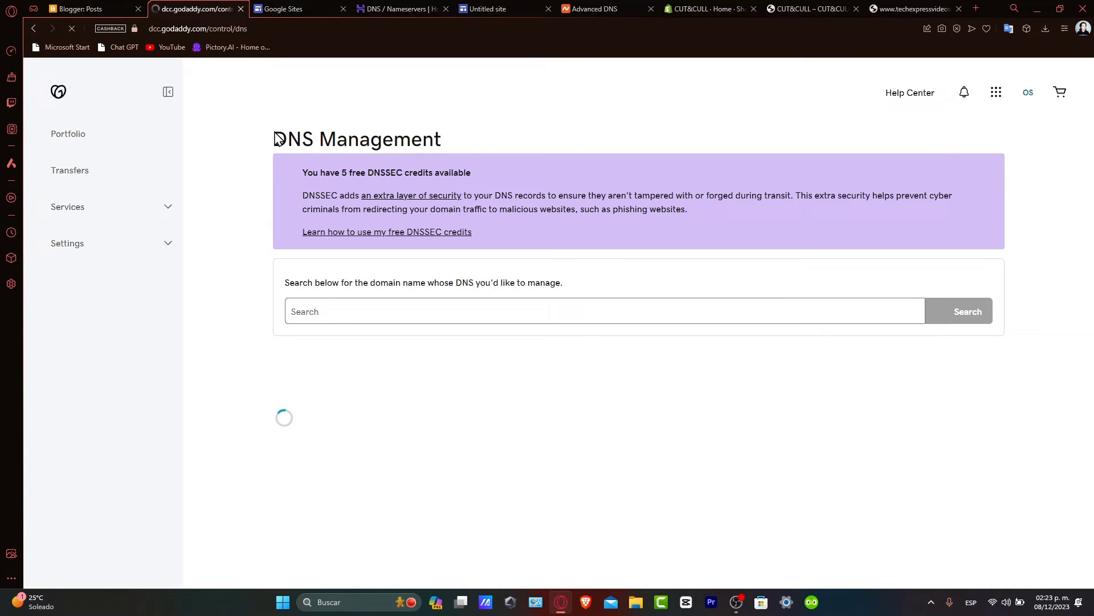
pyautogui.moveTo(273, 140); pyautogui.dragTo(466, 140)
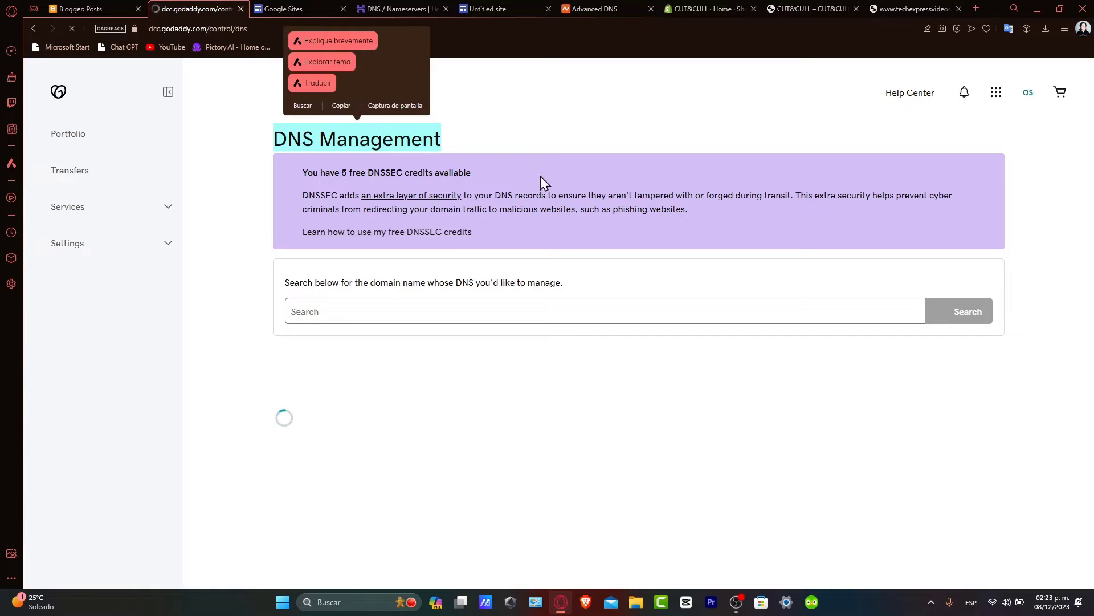
pyautogui.click(680, 130)
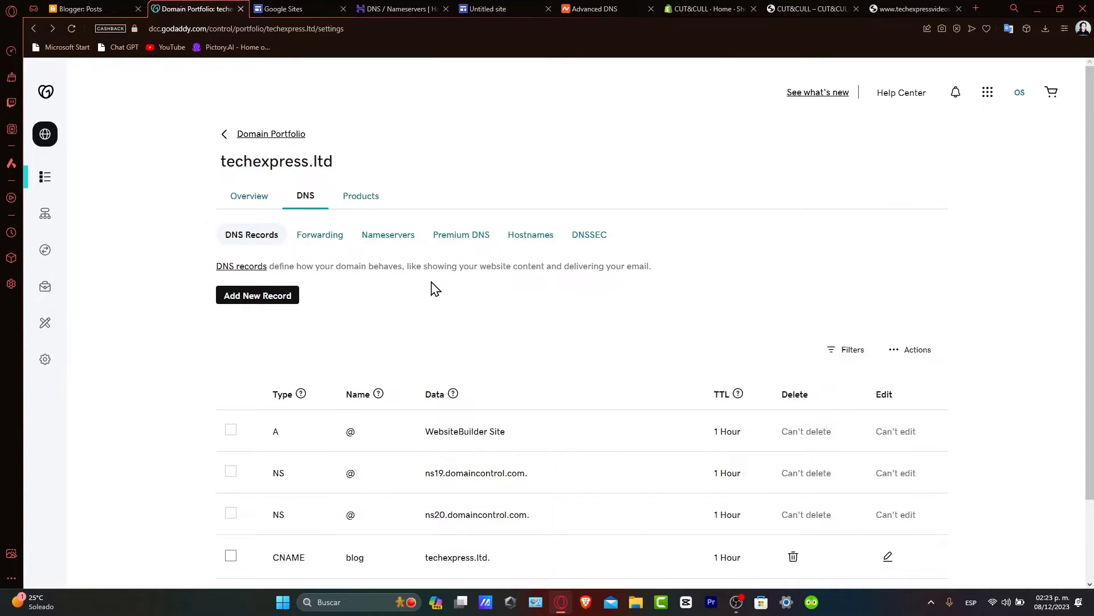
pyautogui.click(295, 9)
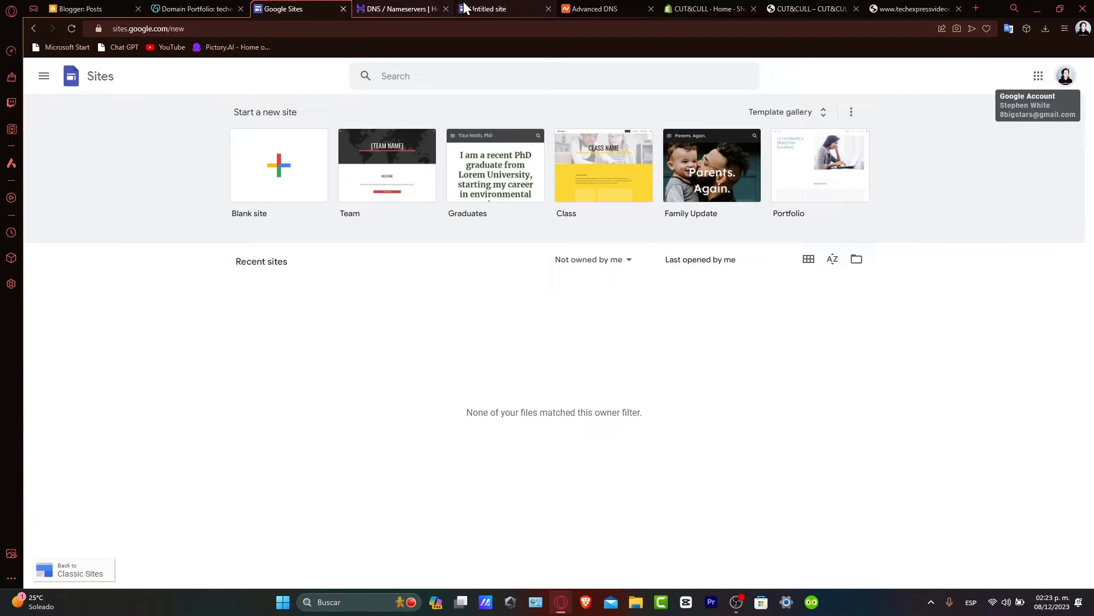
pyautogui.click(482, 8)
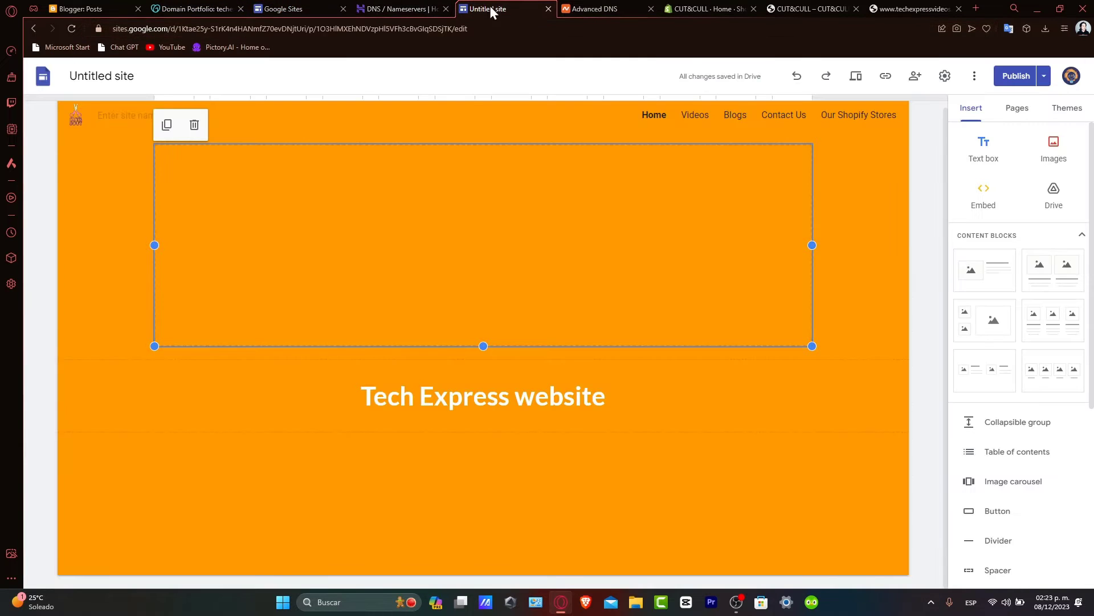
pyautogui.click(944, 76)
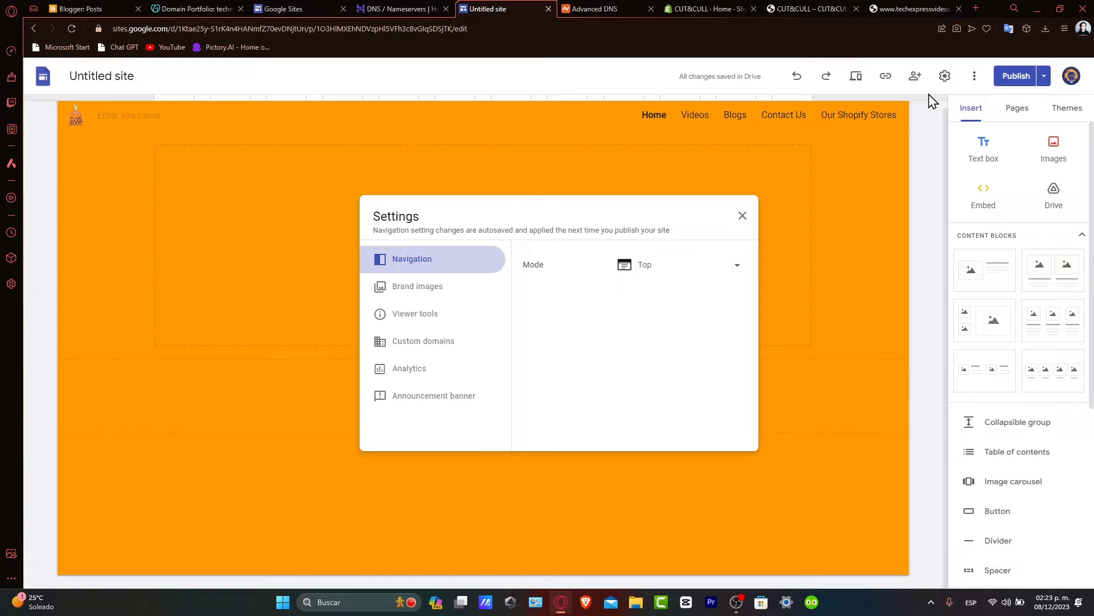
pyautogui.click(406, 344)
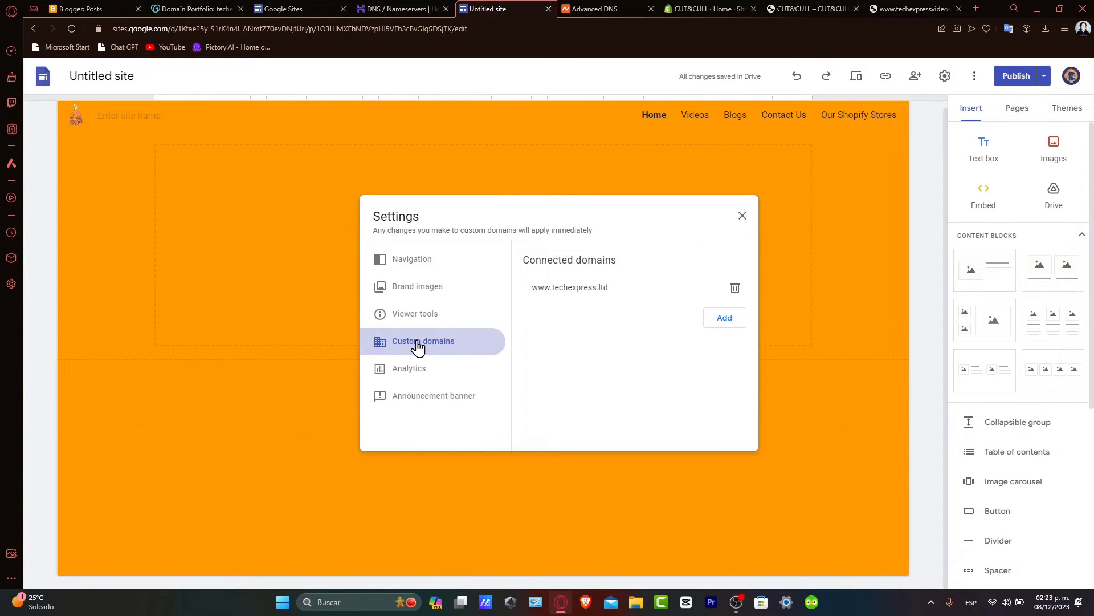
pyautogui.click(709, 324)
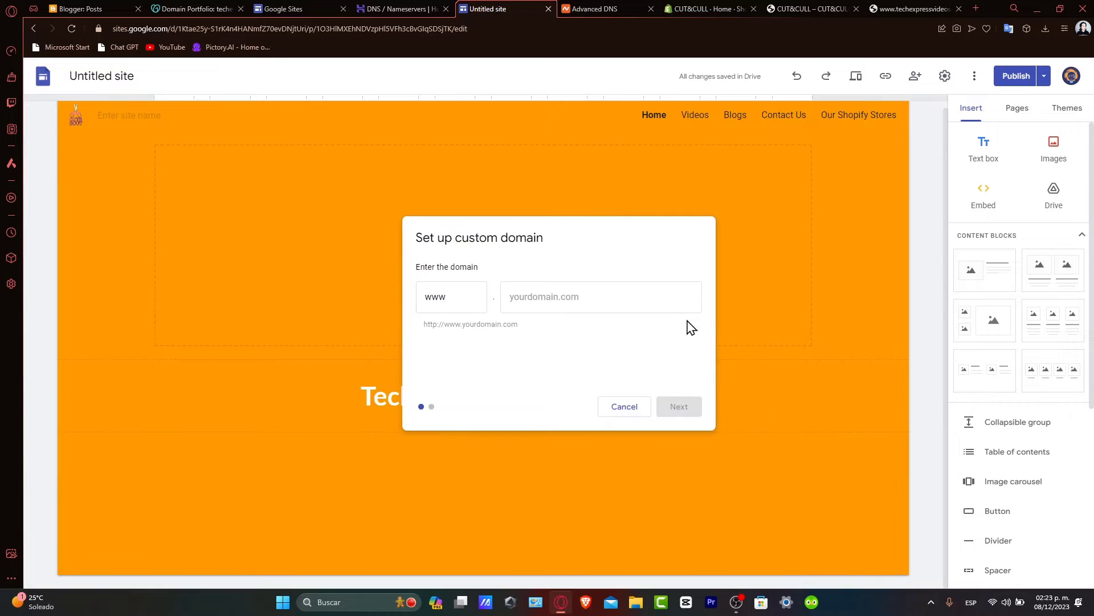
pyautogui.click(567, 297)
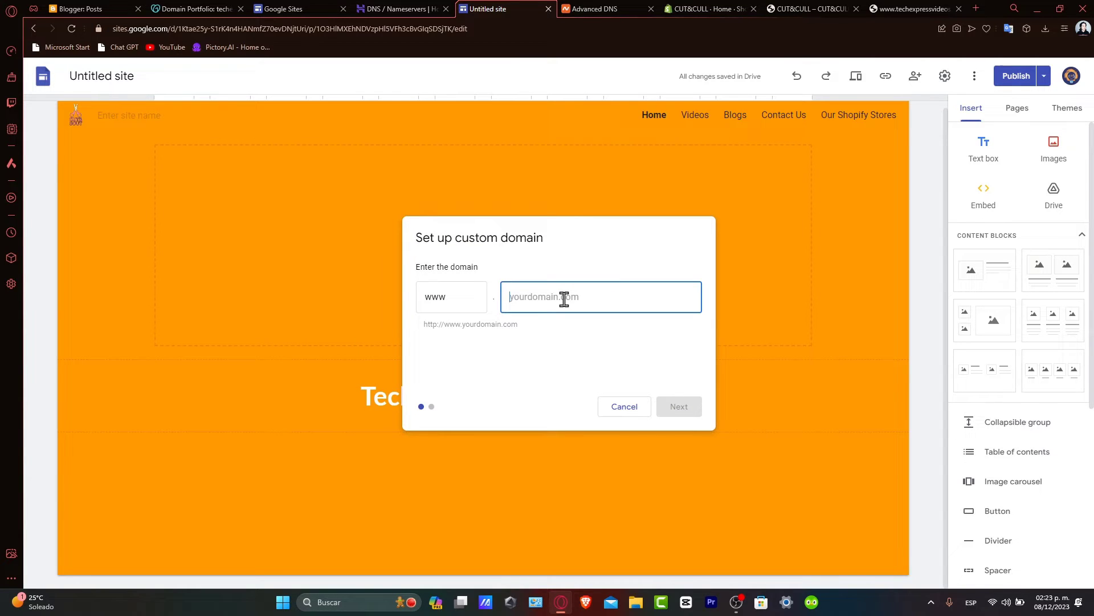
pyautogui.write('techex')
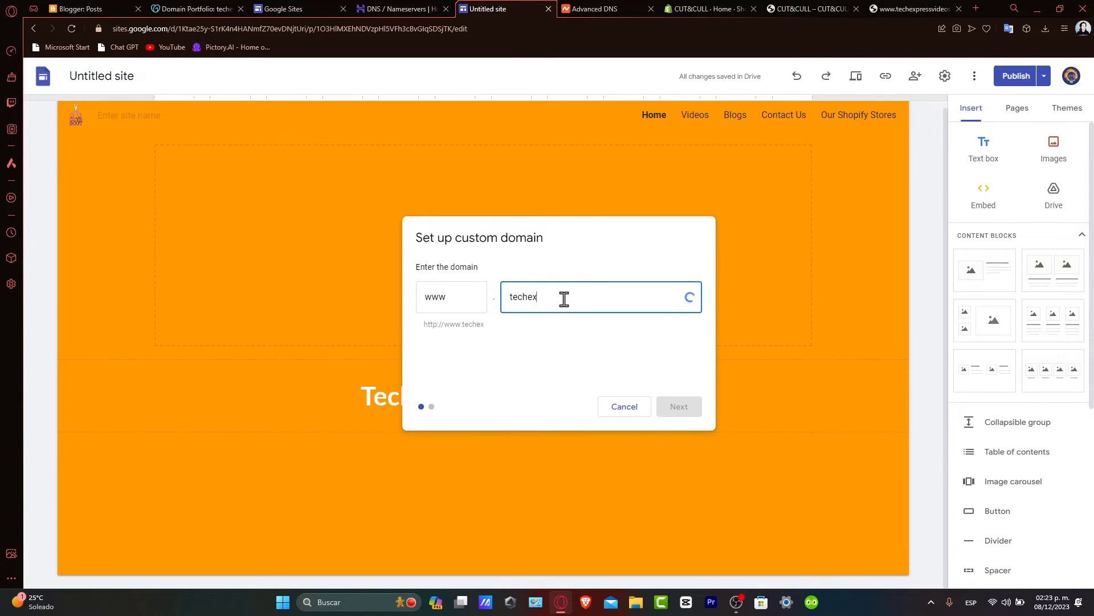
pyautogui.write('pres')
pyautogui.write('s.site')
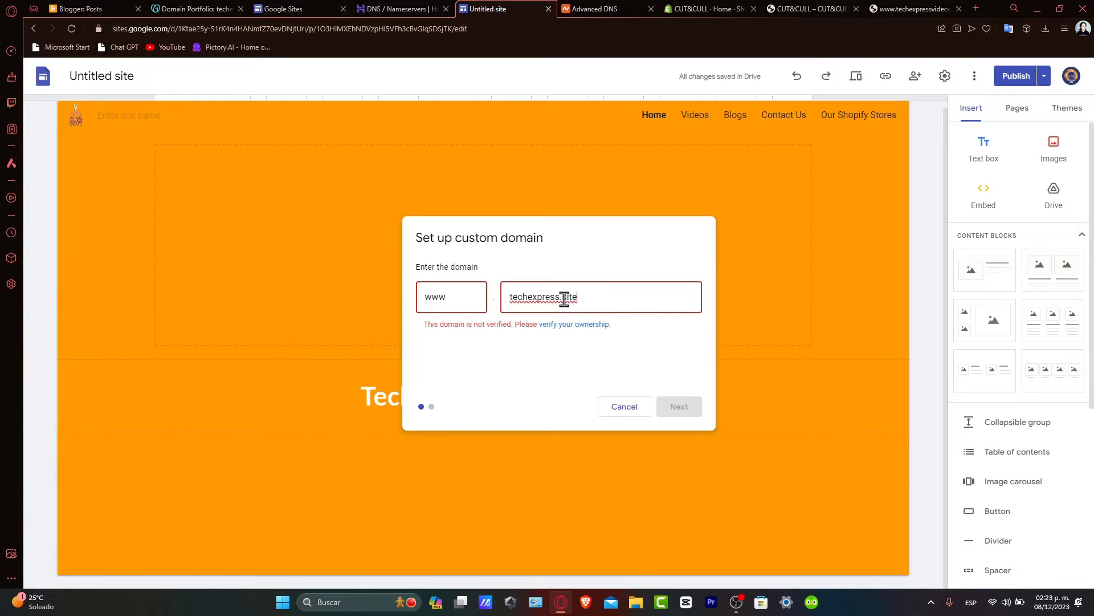
pyautogui.click(591, 326)
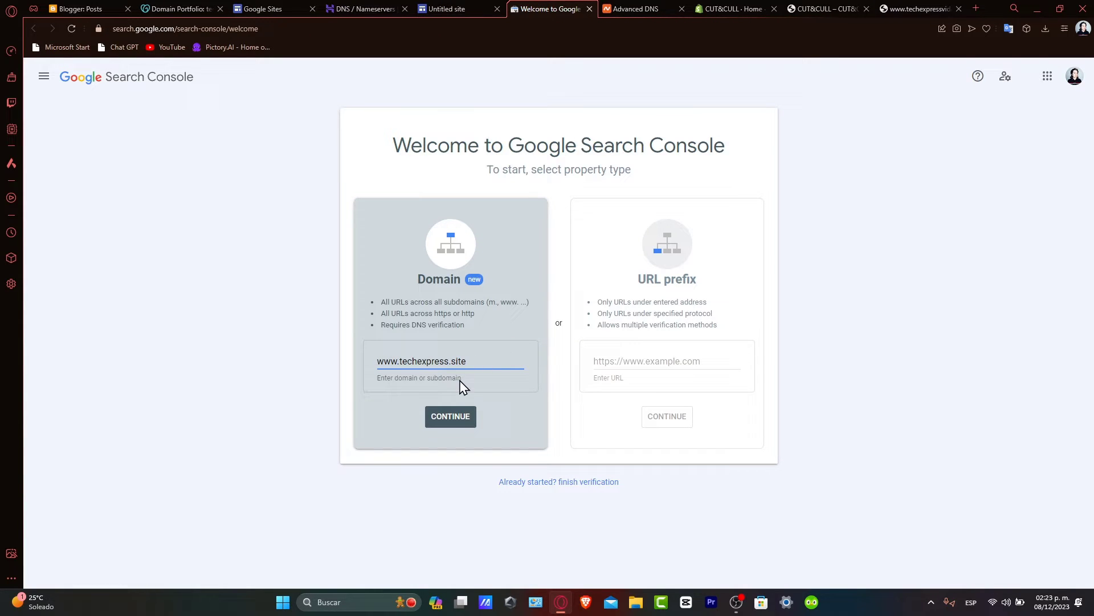
# - Submit techexpress.site for DNS domain verification in Search Console
pyautogui.moveTo(383, 360); pyautogui.dragTo(488, 360)
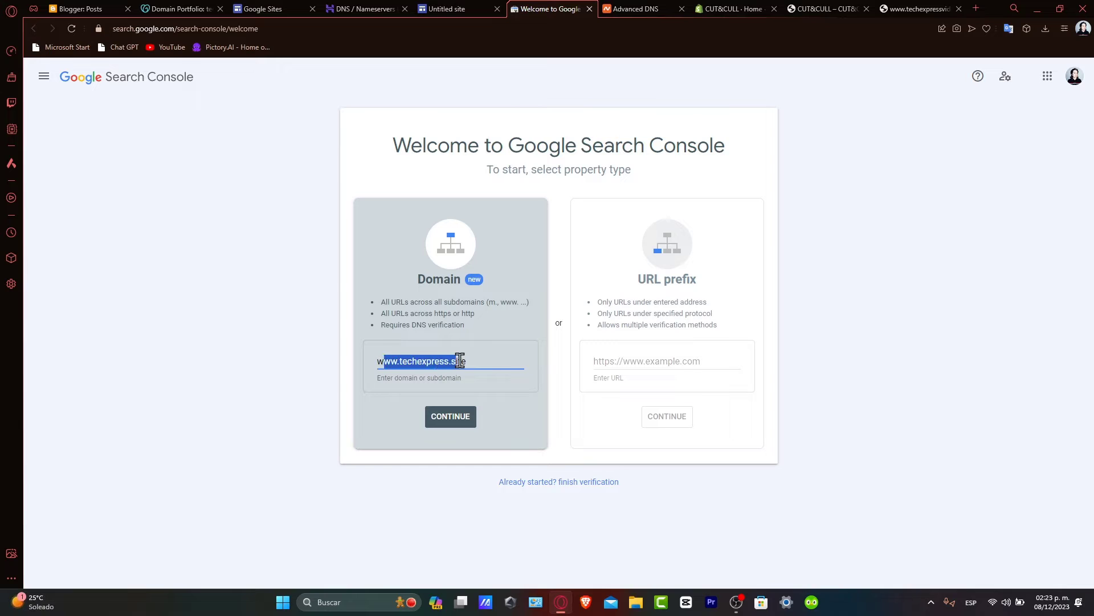
pyautogui.click(487, 360)
pyautogui.click(456, 416)
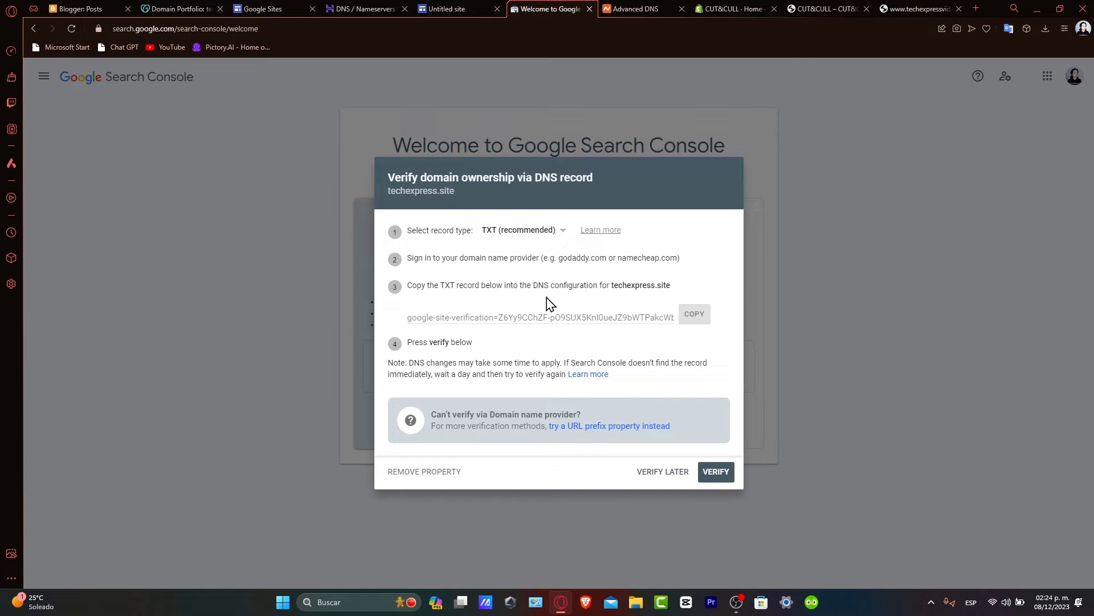
# - Keep TXT as the record type and copy the verification string
pyautogui.click(530, 231)
pyautogui.click(531, 230)
pyautogui.moveTo(460, 285); pyautogui.dragTo(670, 287)
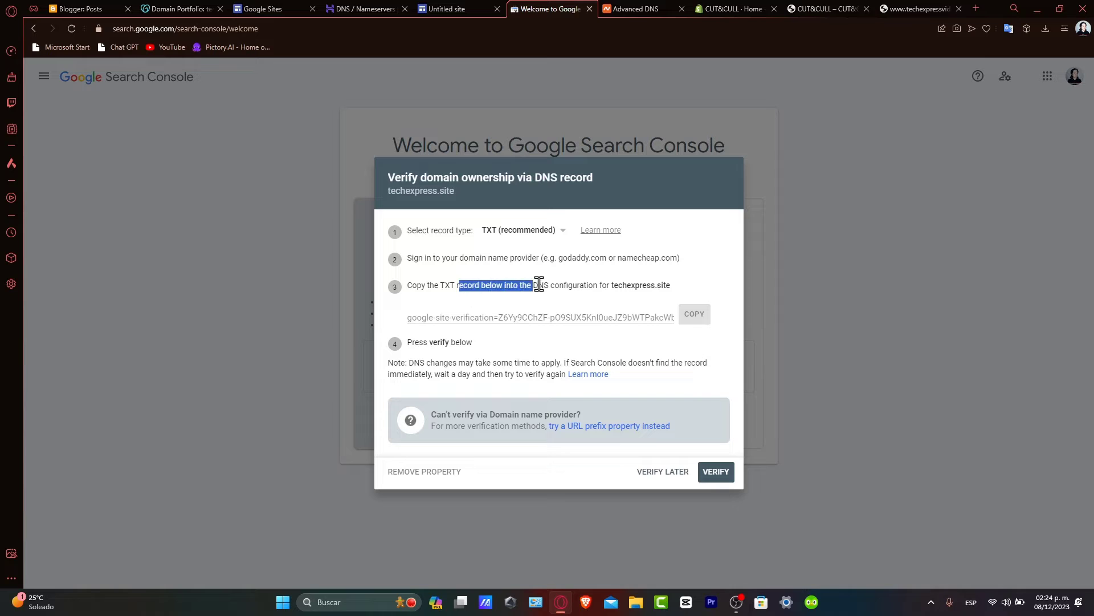
pyautogui.click(666, 286)
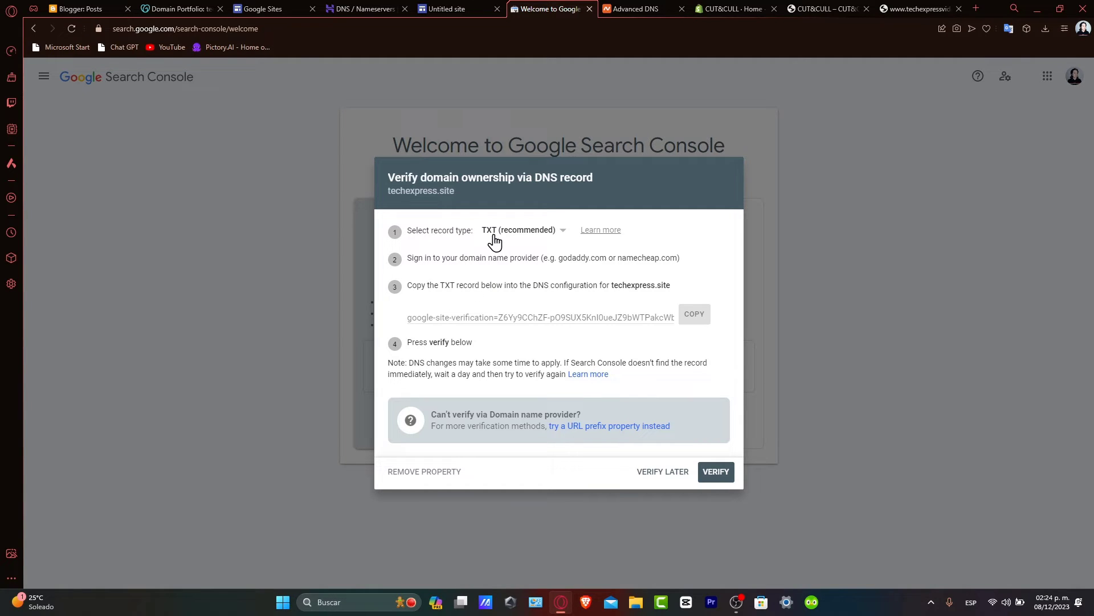
pyautogui.click(693, 314)
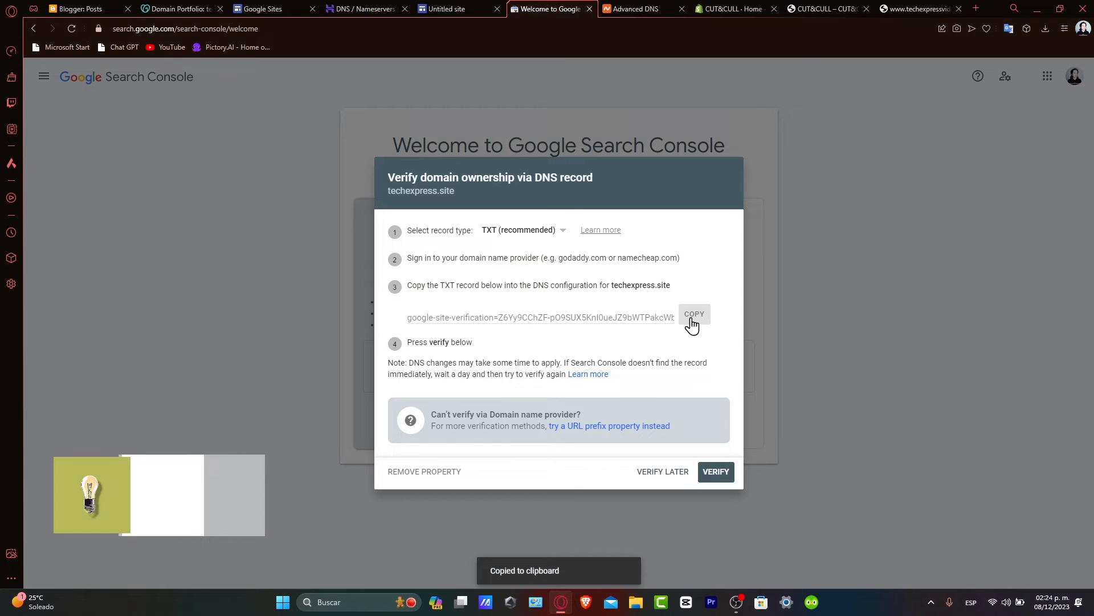
# - Create a Hostinger TXT record named @ with the pasted Google verification value
pyautogui.click(362, 9)
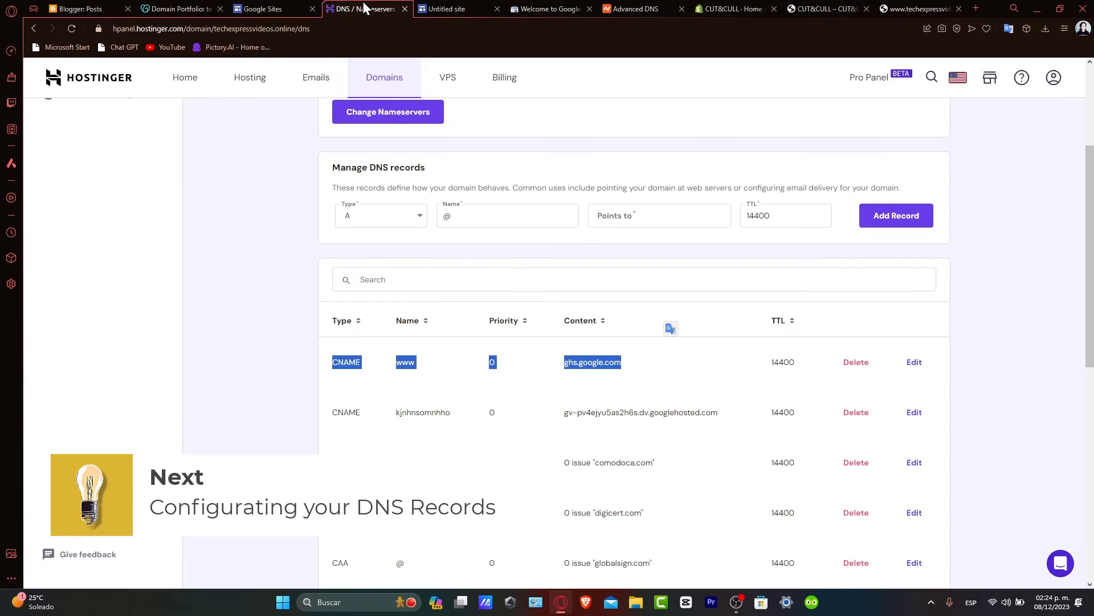
pyautogui.click(384, 219)
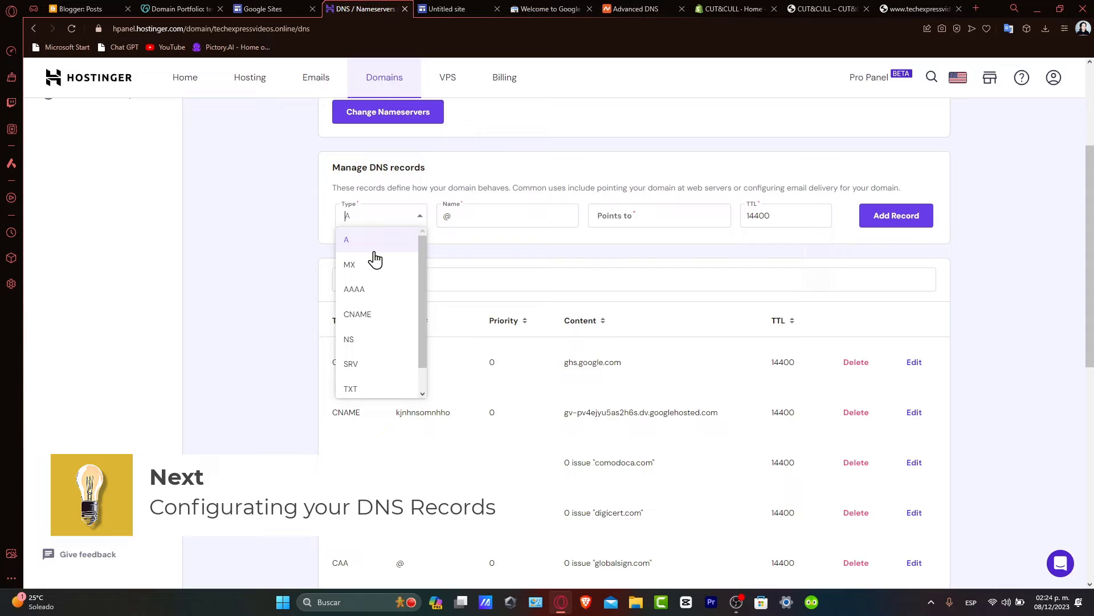
pyautogui.scroll(-2, 376, 291)
pyautogui.click(382, 366)
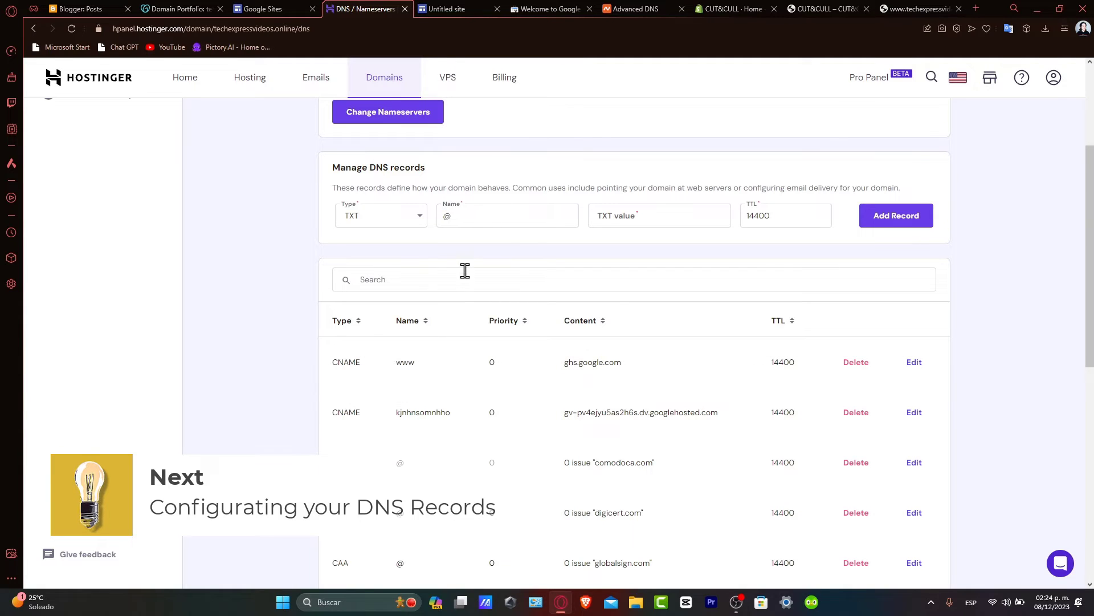
pyautogui.click(526, 224)
pyautogui.click(621, 215)
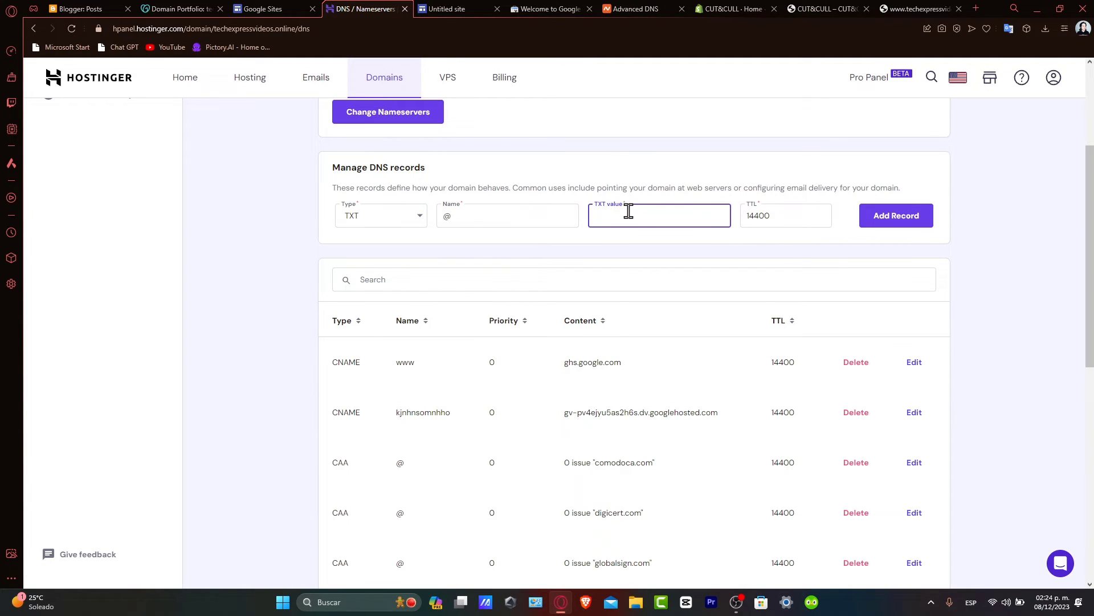
pyautogui.hotkey('ctrl', 'v')
pyautogui.doubleClick(542, 220)
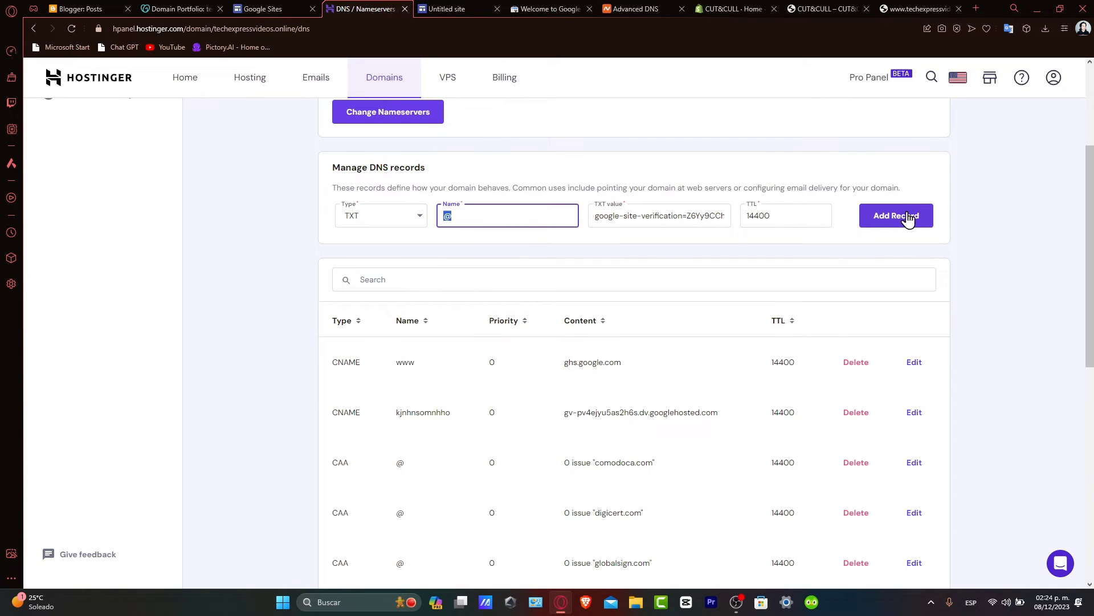
pyautogui.scroll(-3, 896, 223)
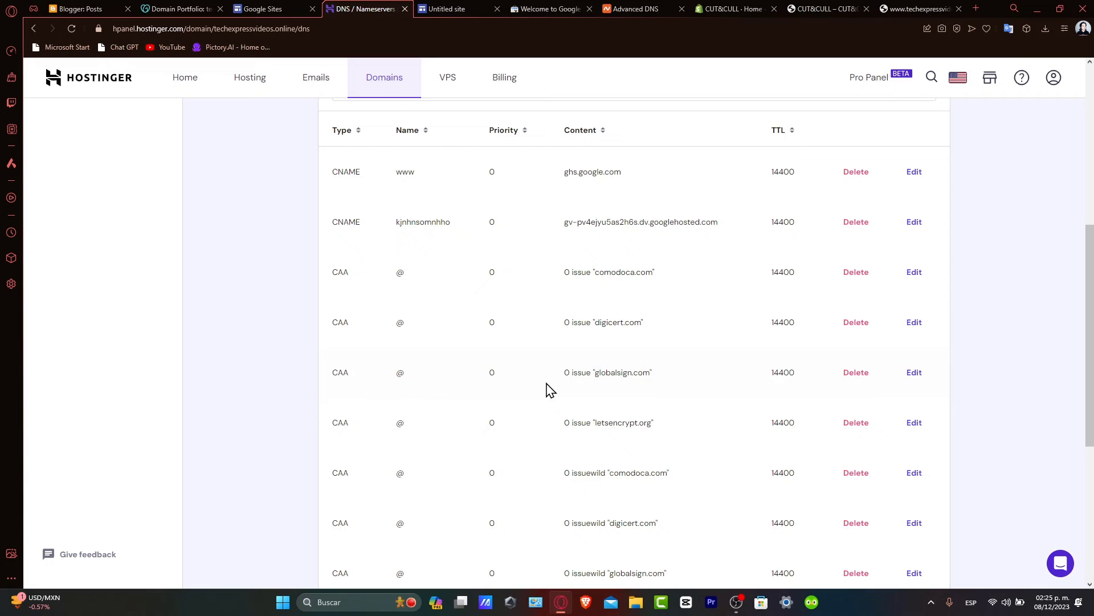
pyautogui.click(465, 9)
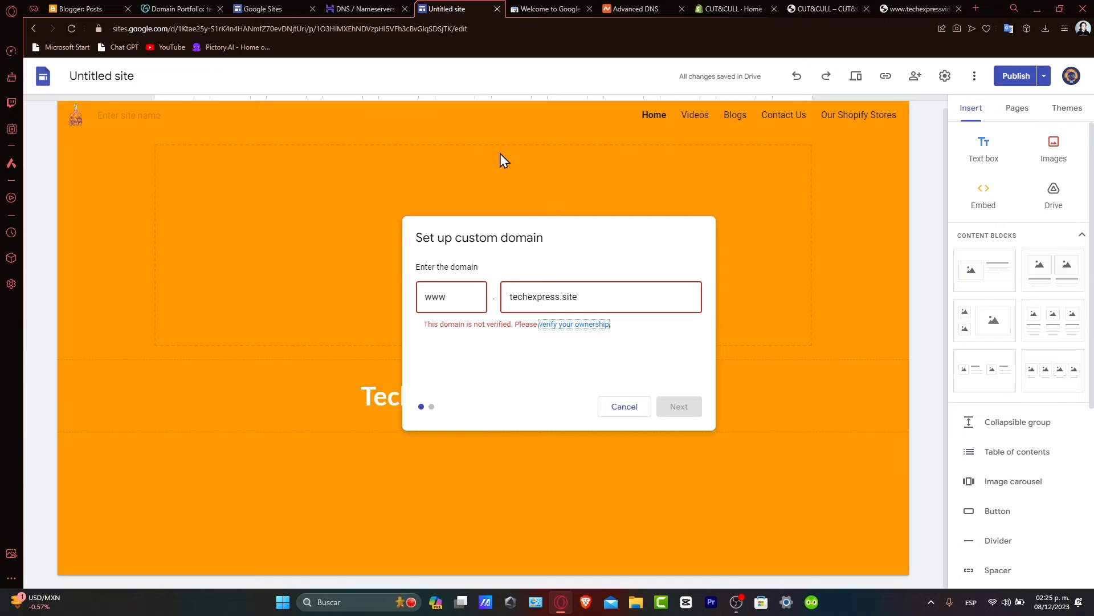
pyautogui.click(625, 409)
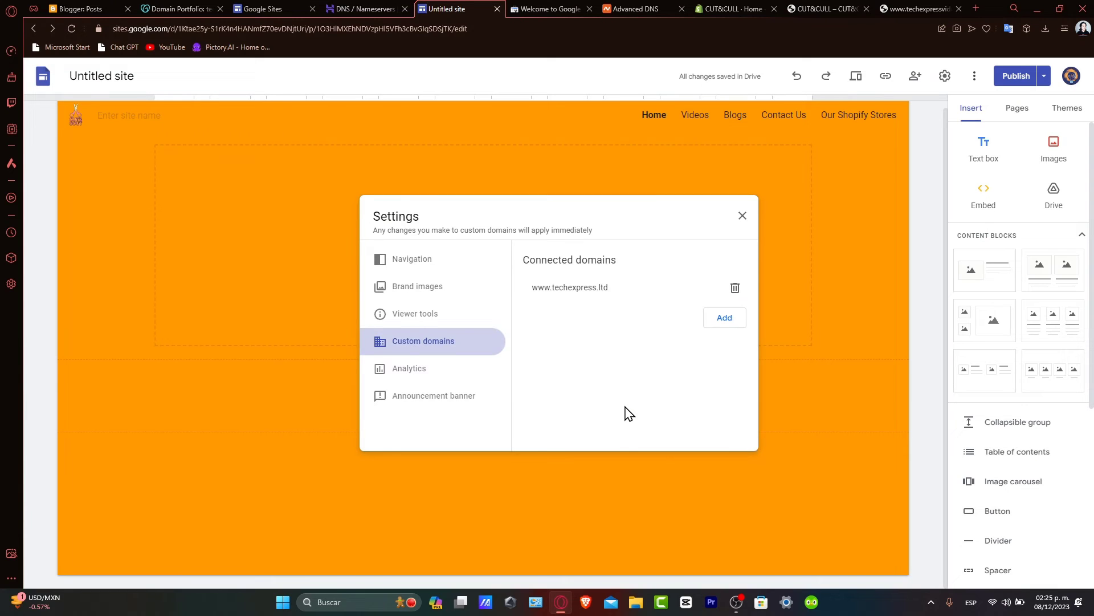
pyautogui.moveTo(530, 287); pyautogui.dragTo(615, 288)
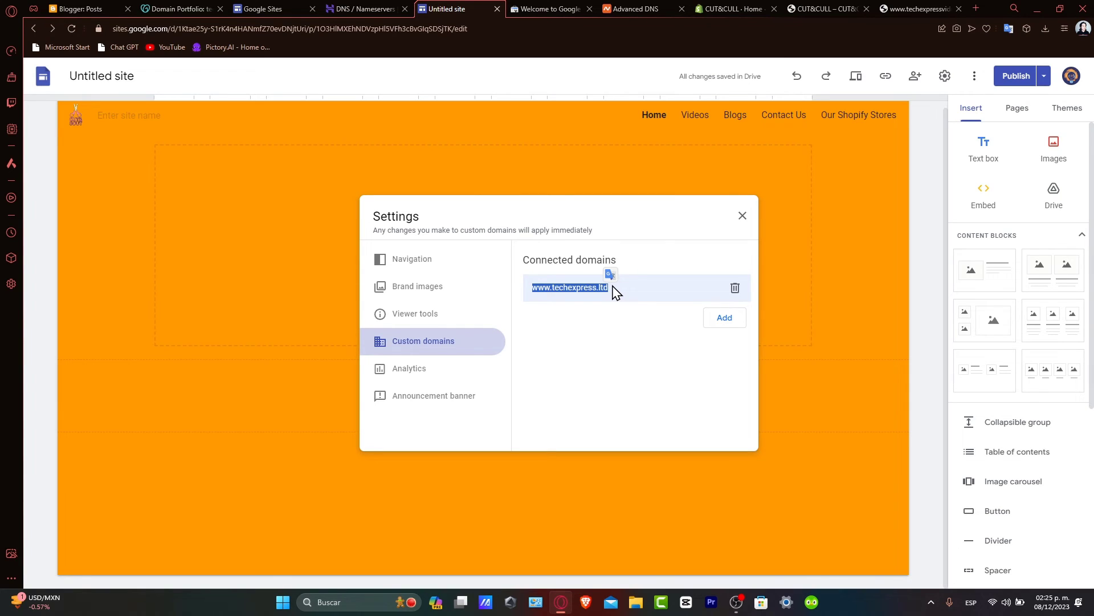
pyautogui.click(743, 215)
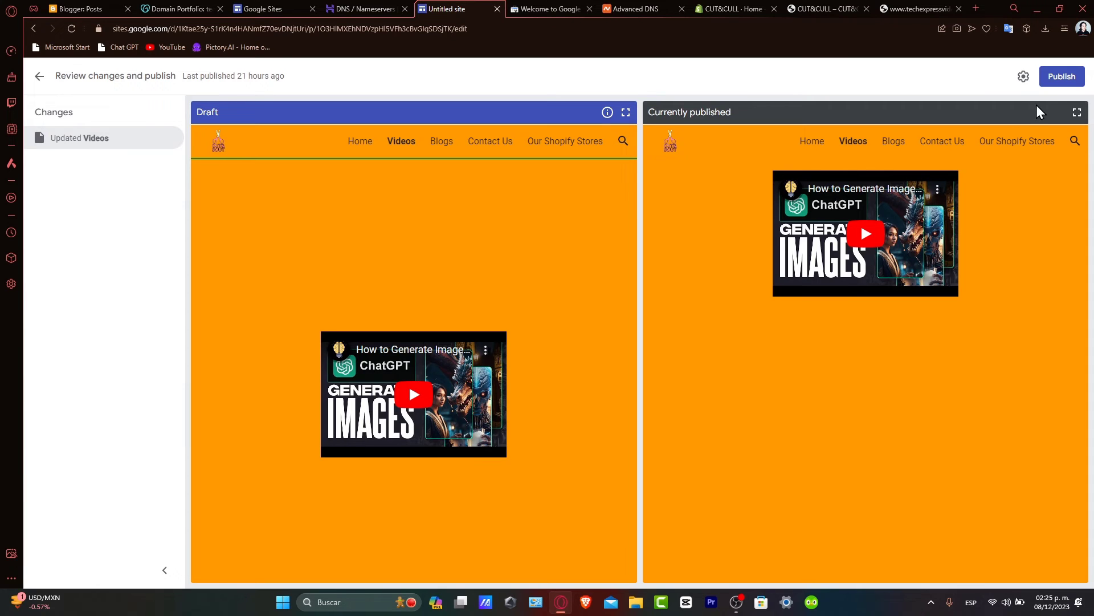
pyautogui.click(1062, 76)
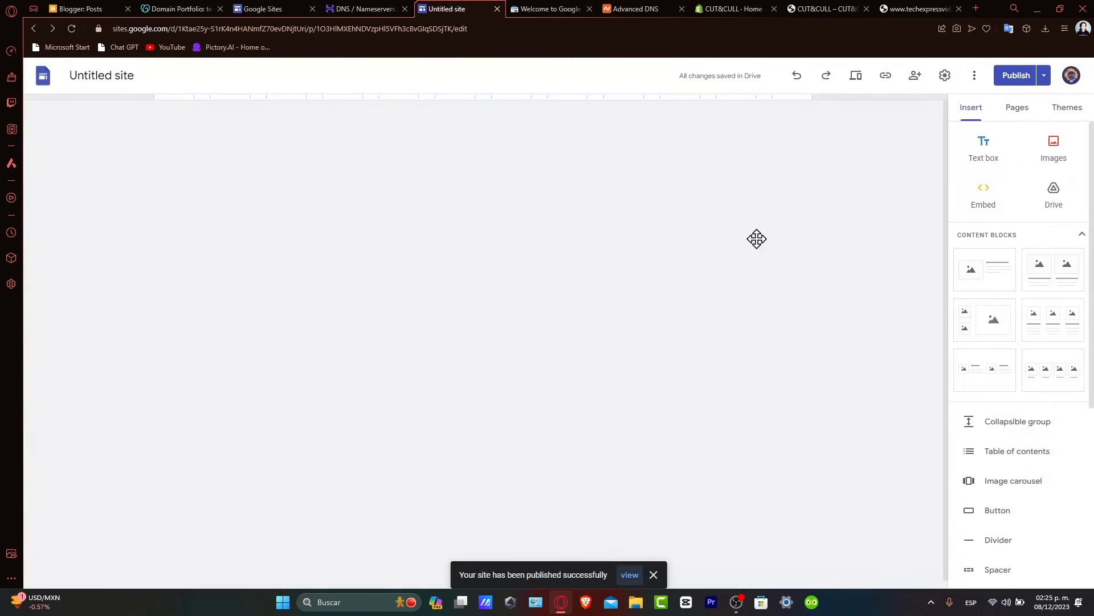
pyautogui.click(886, 75)
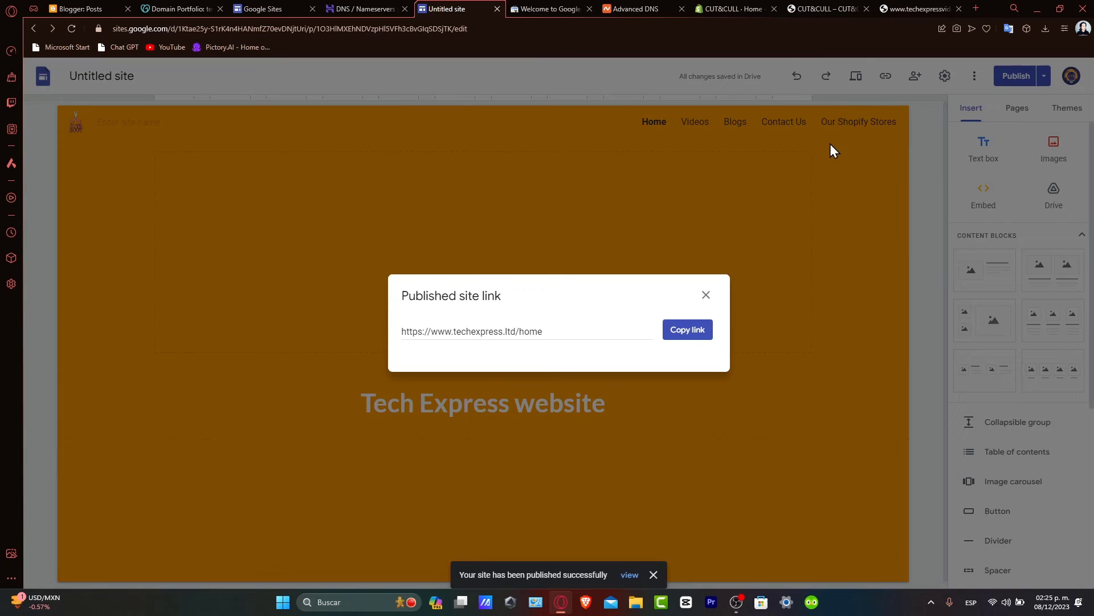
pyautogui.click(688, 329)
pyautogui.click(919, 9)
pyautogui.click(317, 28)
pyautogui.hotkey('ctrl', 'v')
pyautogui.press('Return')
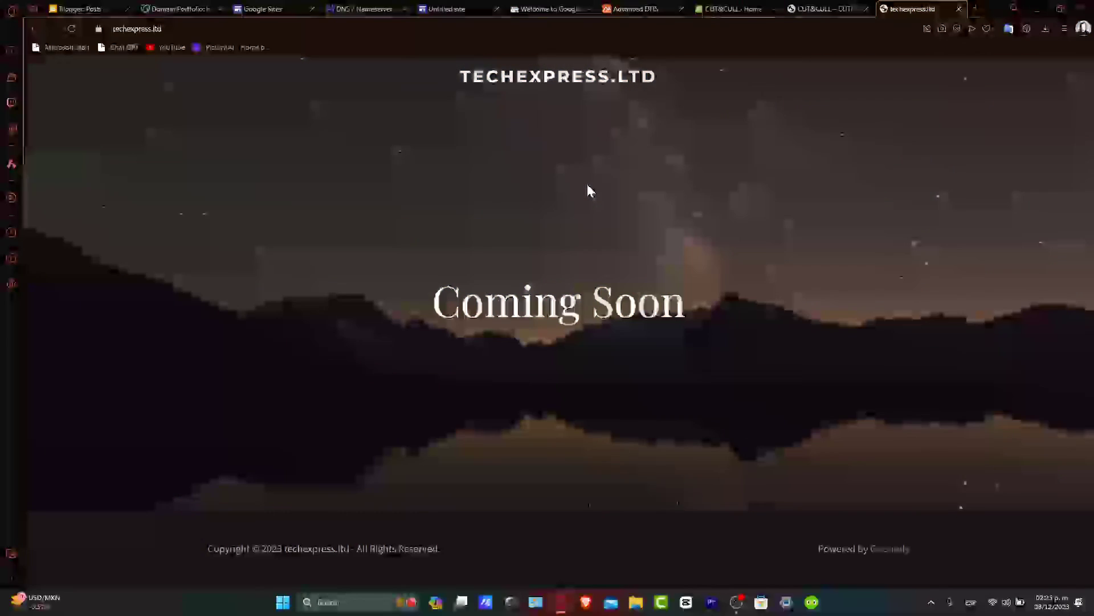
# - Switch to the CUT&CULL Shopify store tab with Ctrl+Shift+Tab
pyautogui.hotkey('ctrl', 'shift', 'Tab')
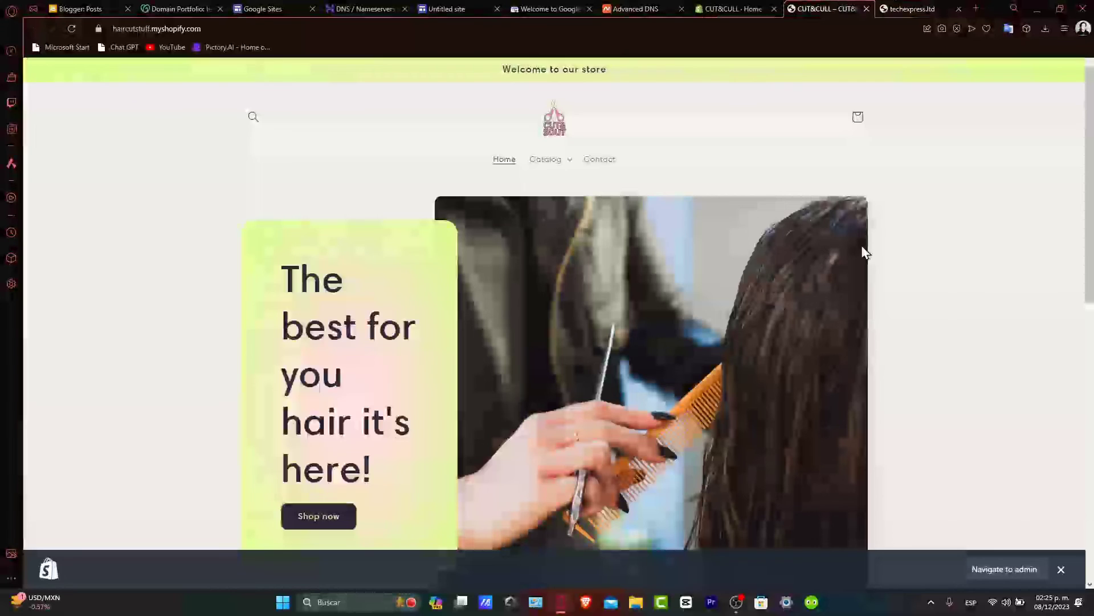